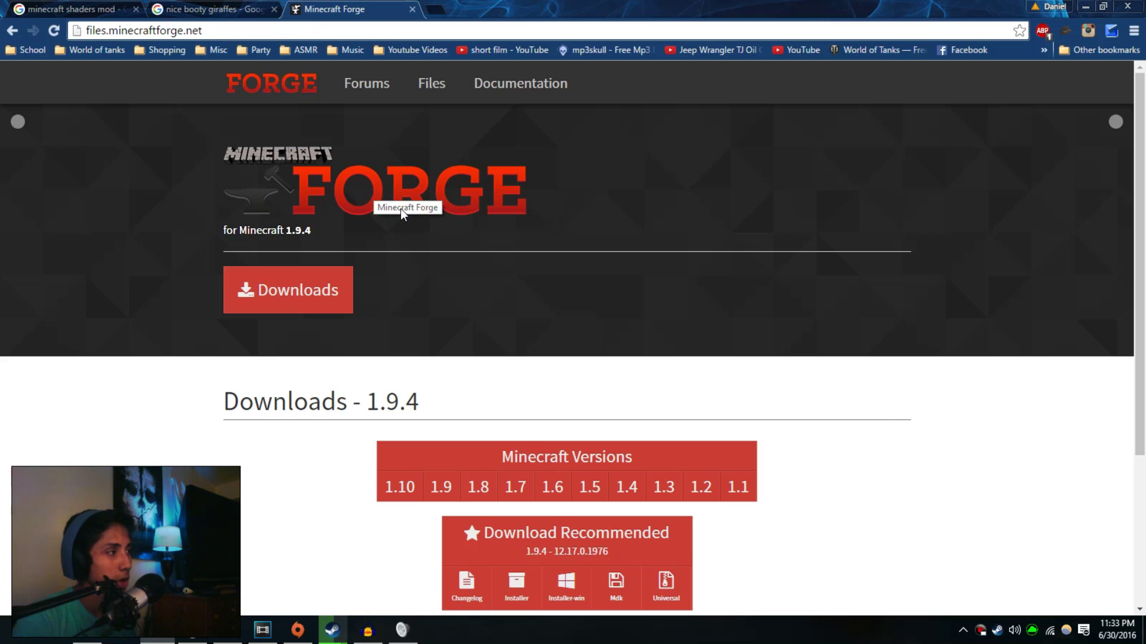
Step: Download the Windows installer of the recommended Forge 1.9.4 build, skipping the advertisement page
{"action": "scroll", "coordinate": [730, 283], "scroll_direction": "down", "scroll_amount": 2}
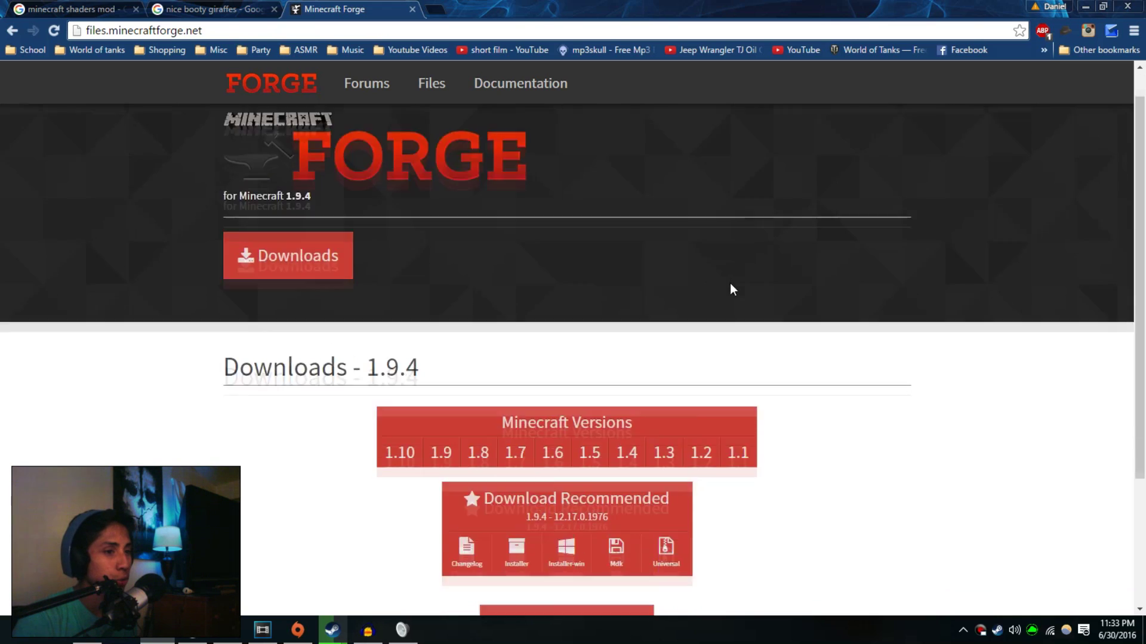
{"action": "scroll", "coordinate": [725, 292], "scroll_direction": "down", "scroll_amount": 1}
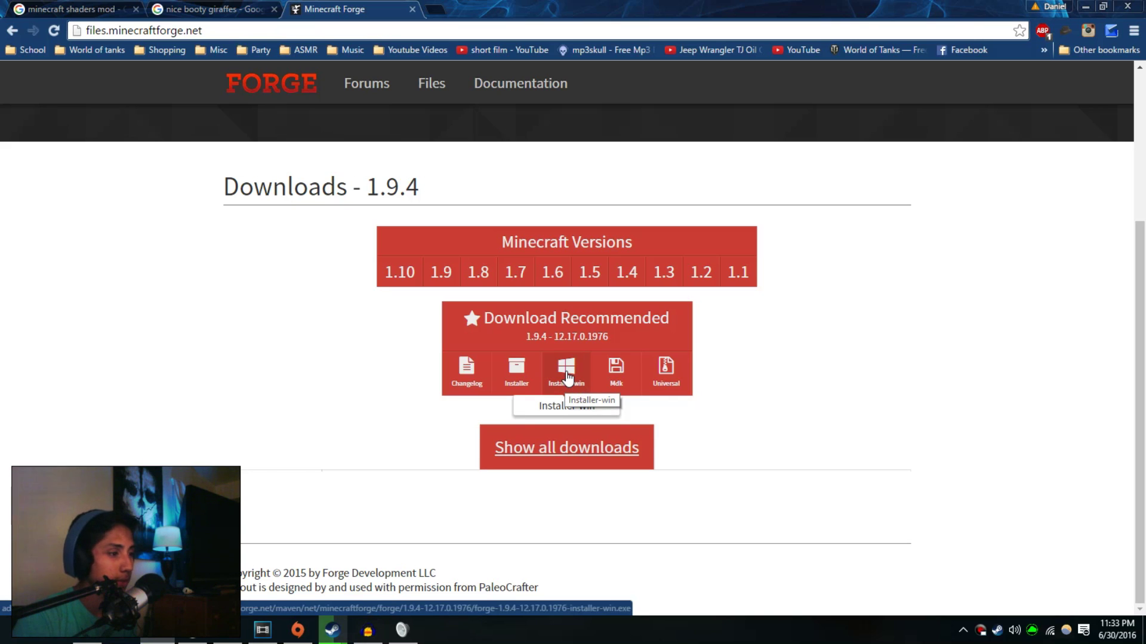
{"action": "left_click", "coordinate": [566, 376]}
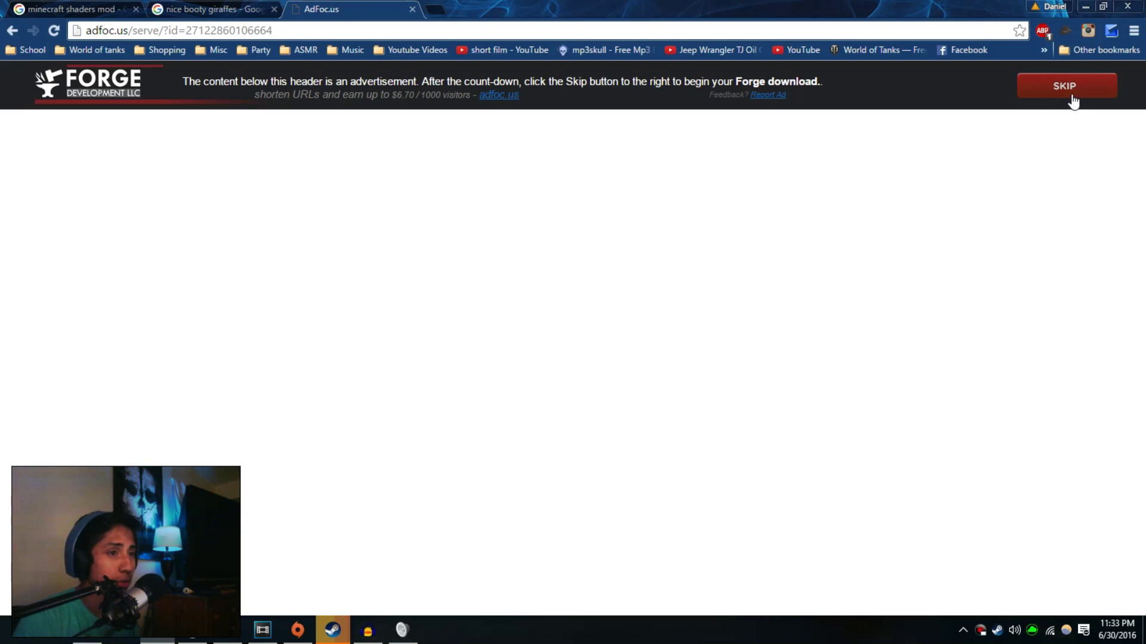
{"action": "left_click", "coordinate": [1071, 91]}
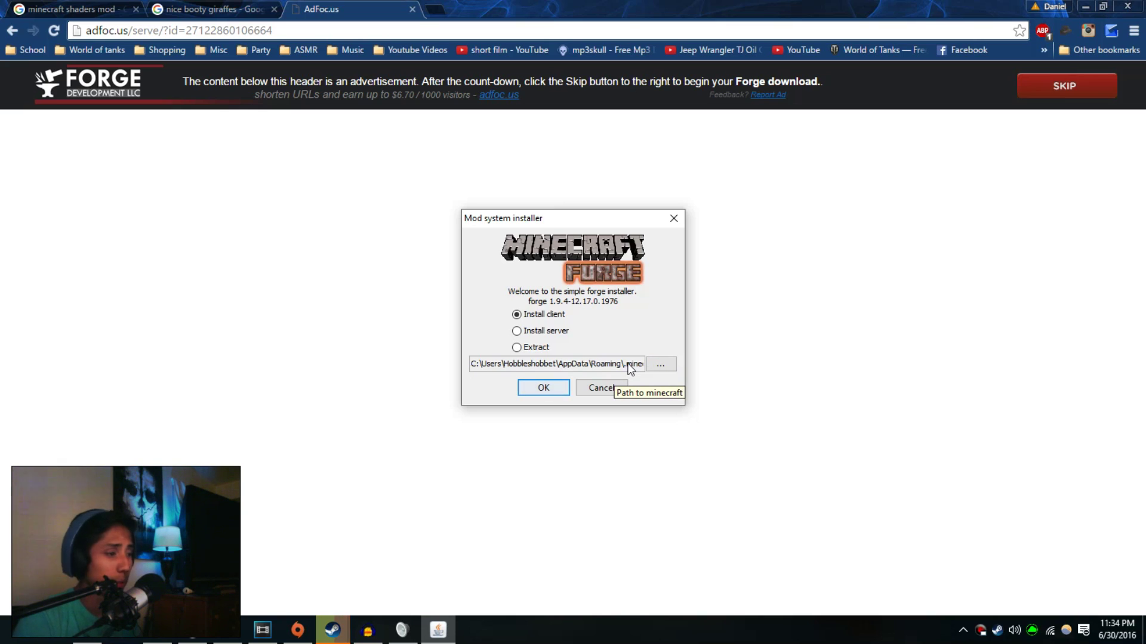
Step: Install the Forge client into the default .minecraft folder and close the installer's completion message
{"action": "left_click_drag", "start_coordinate": [630, 366], "coordinate": [609, 373]}
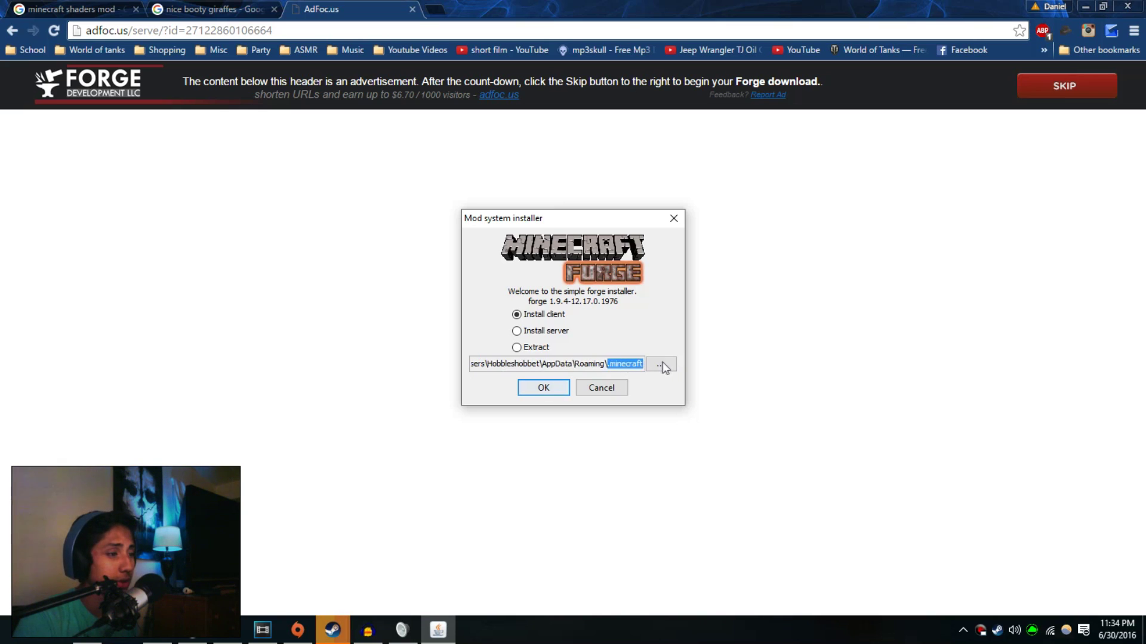
{"action": "left_click", "coordinate": [558, 368]}
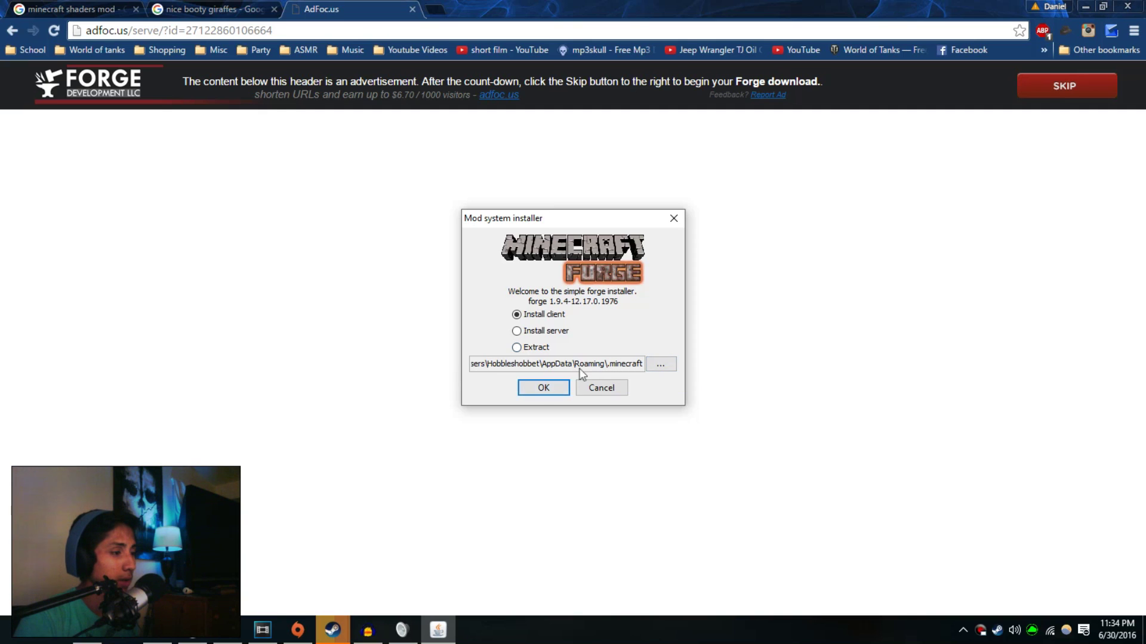
{"action": "left_click", "coordinate": [546, 389]}
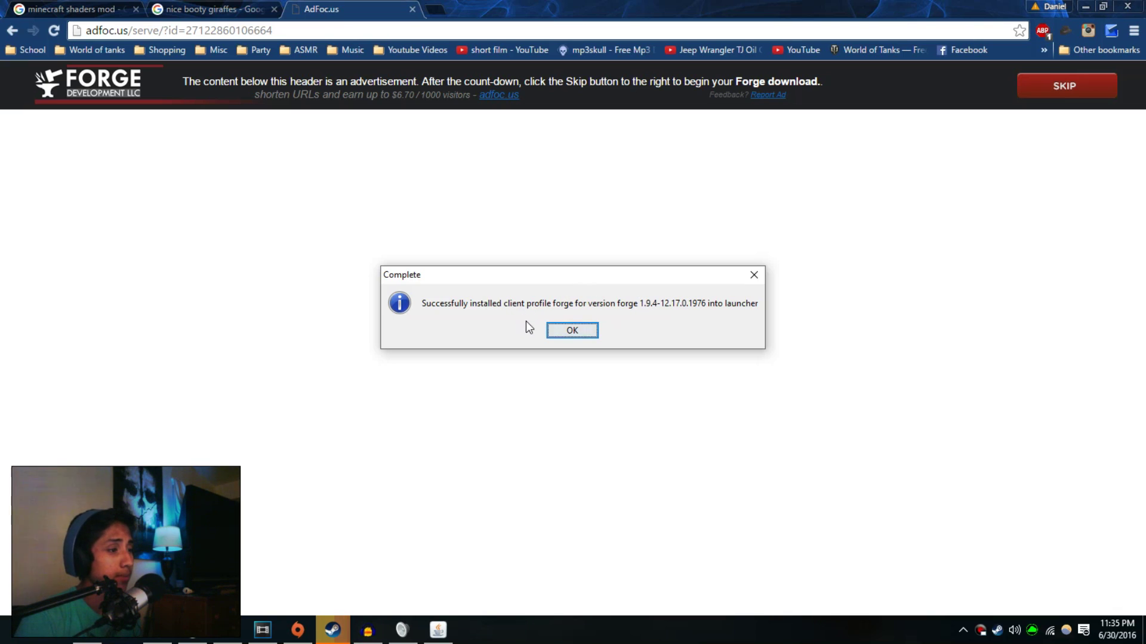
{"action": "left_click", "coordinate": [572, 331]}
{"action": "right_click", "coordinate": [544, 220]}
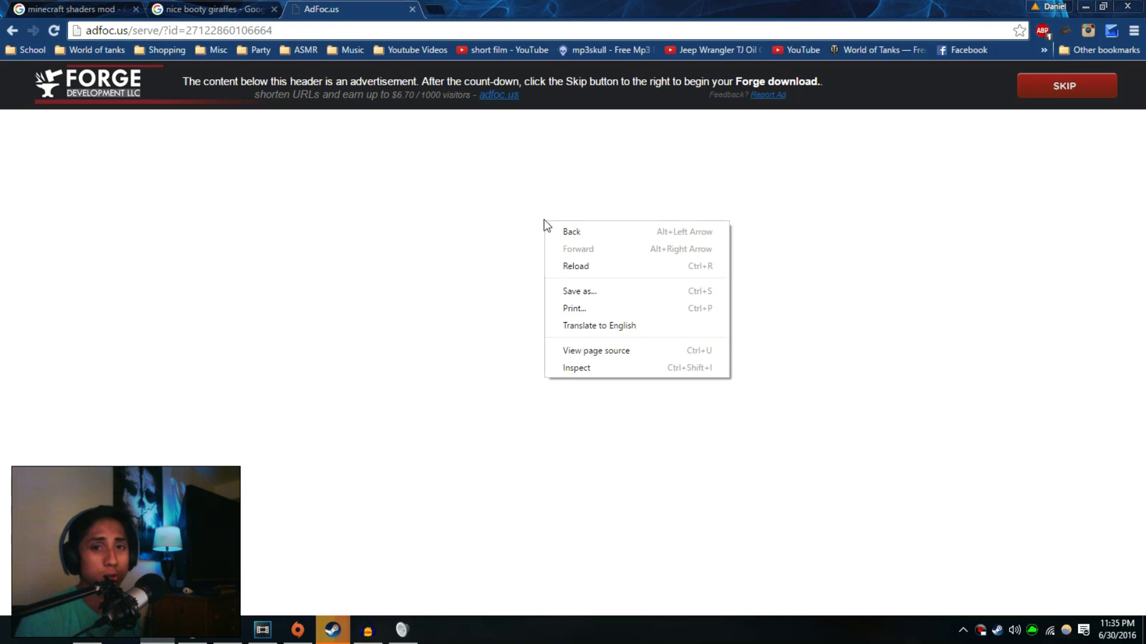
{"action": "left_click", "coordinate": [535, 218]}
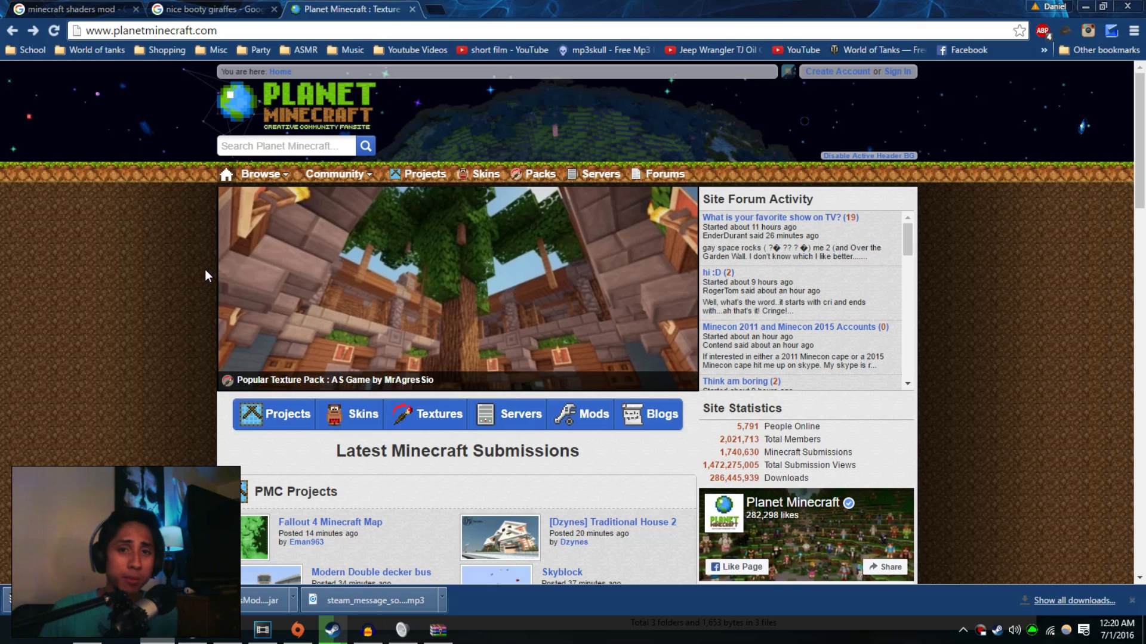
Step: Browse the mods on Planet Minecraft, download Decorative Blocks Mod from its file mirror and keep the file
{"action": "mouse_move", "coordinate": [270, 185]}
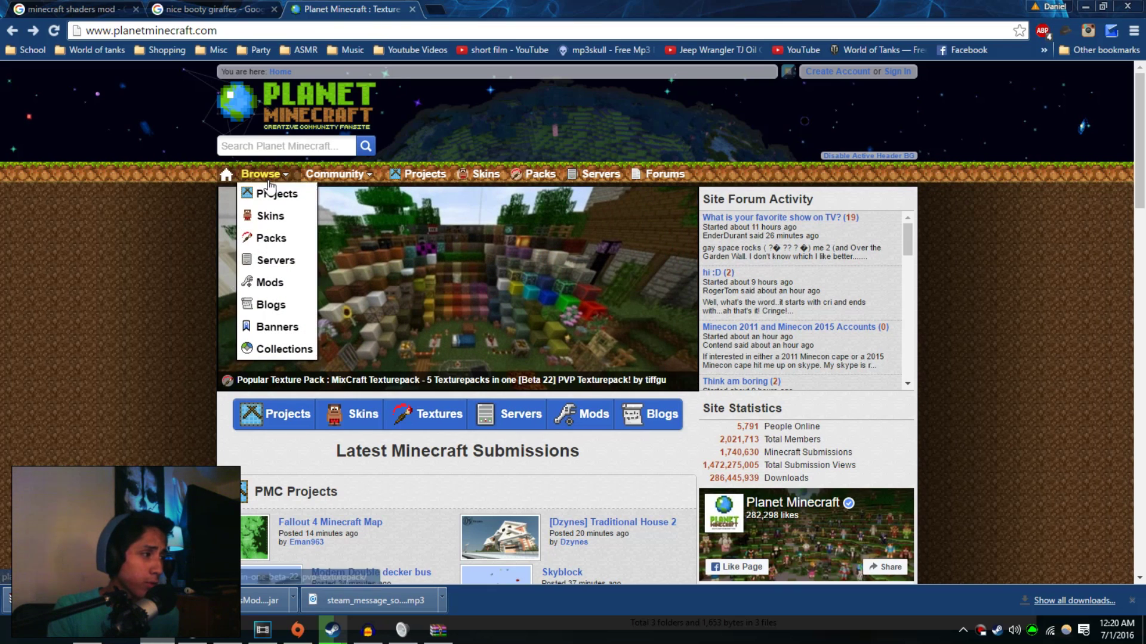
{"action": "left_click", "coordinate": [291, 289]}
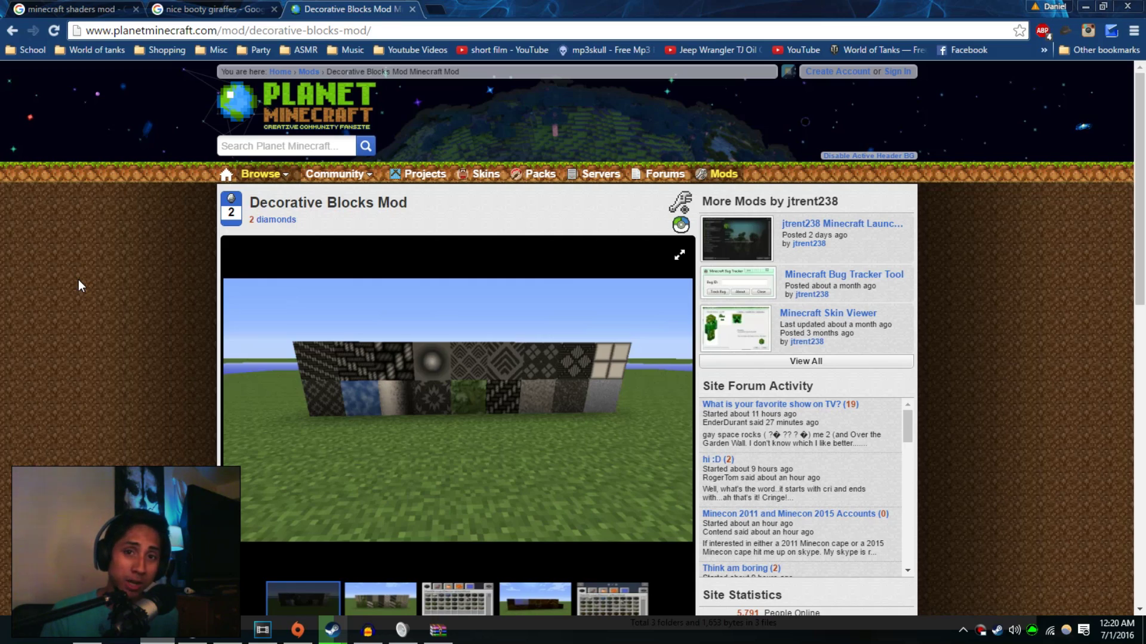
{"action": "scroll", "coordinate": [299, 473], "scroll_direction": "down", "scroll_amount": 6}
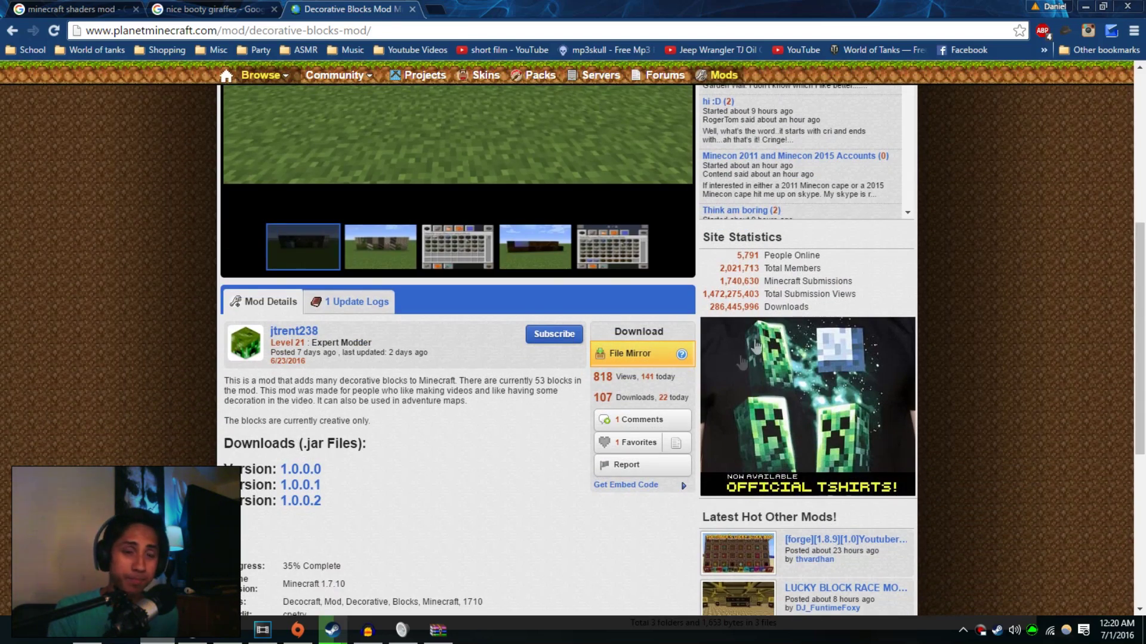
{"action": "left_click", "coordinate": [610, 357]}
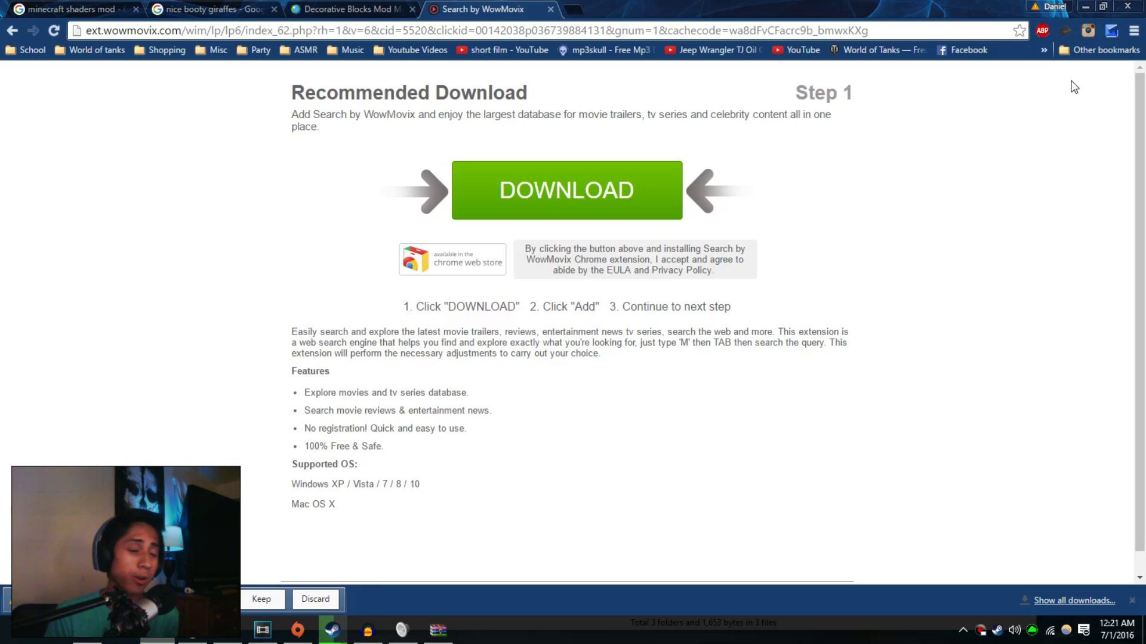
{"action": "left_click", "coordinate": [248, 598]}
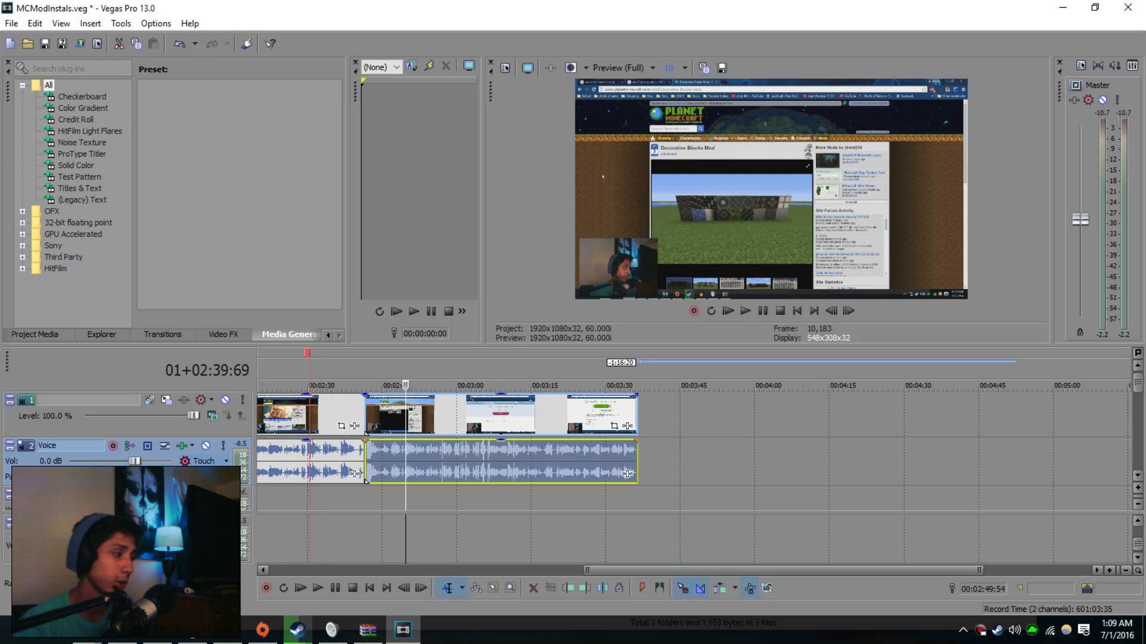
Step: Switch to the Minecraft Launcher and start a new profile named Forge
{"action": "left_click", "coordinate": [9, 631]}
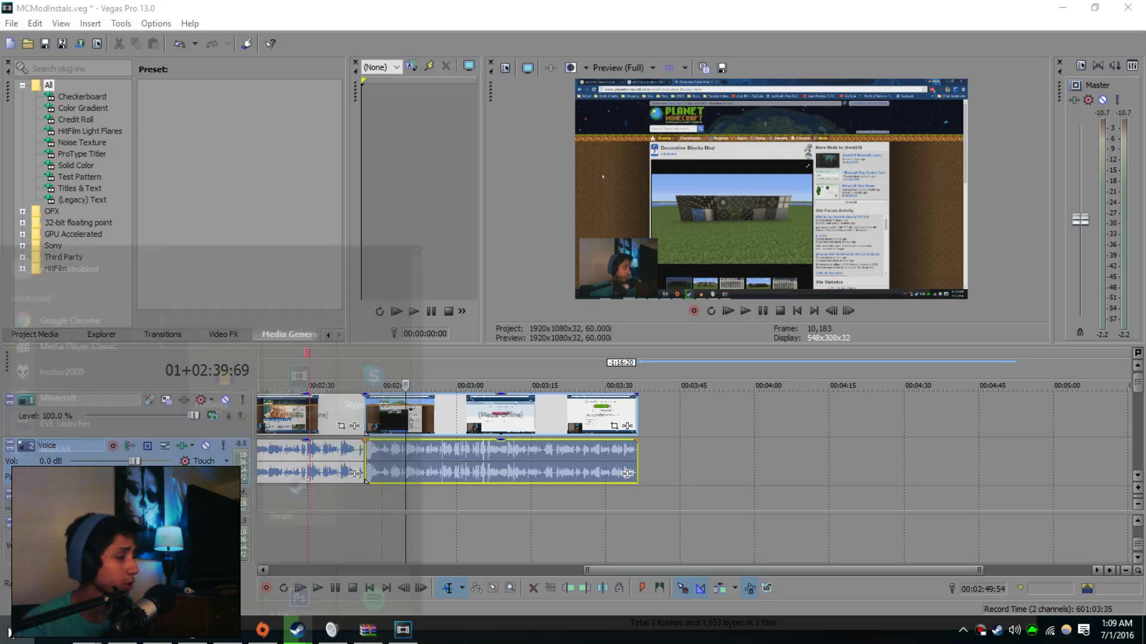
{"action": "left_click", "coordinate": [90, 352]}
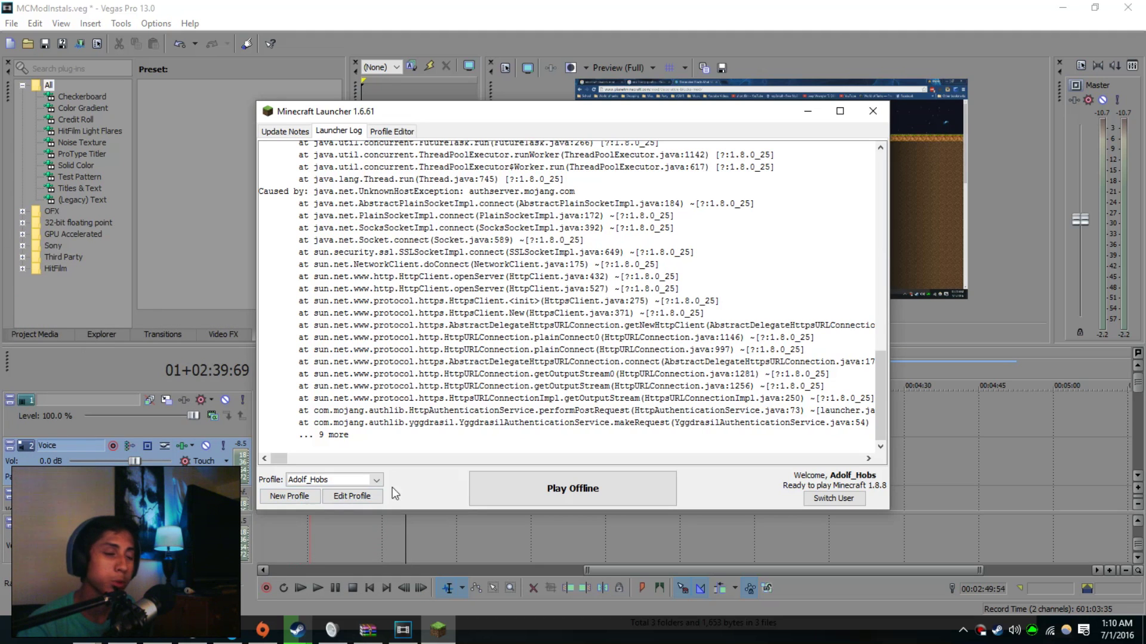
{"action": "left_click", "coordinate": [299, 503]}
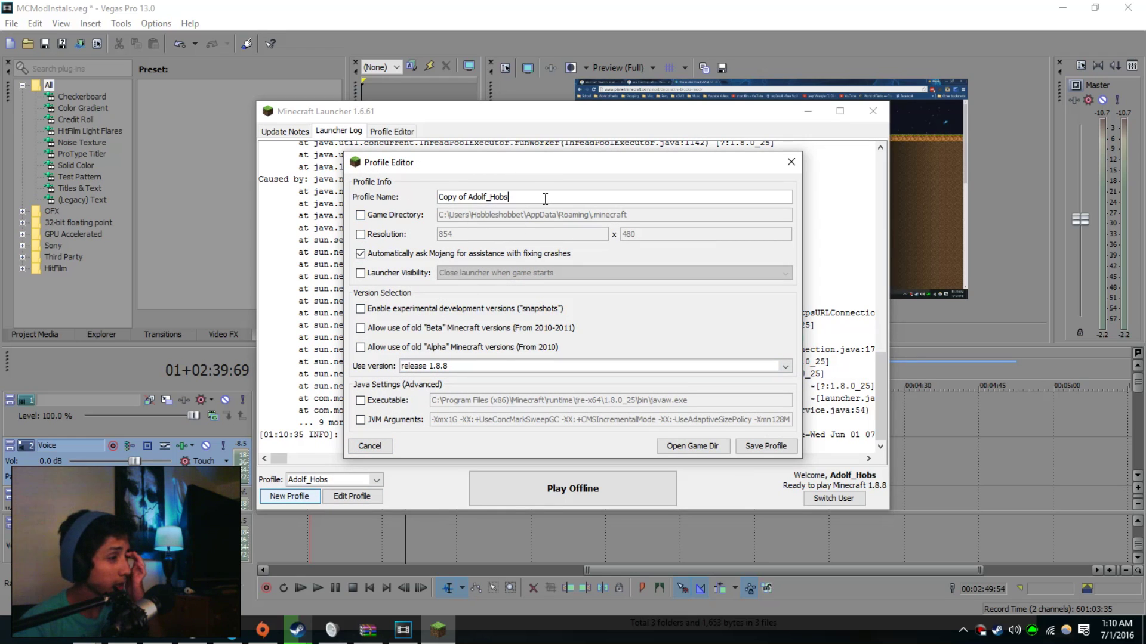
{"action": "left_click_drag", "start_coordinate": [545, 197], "coordinate": [320, 203]}
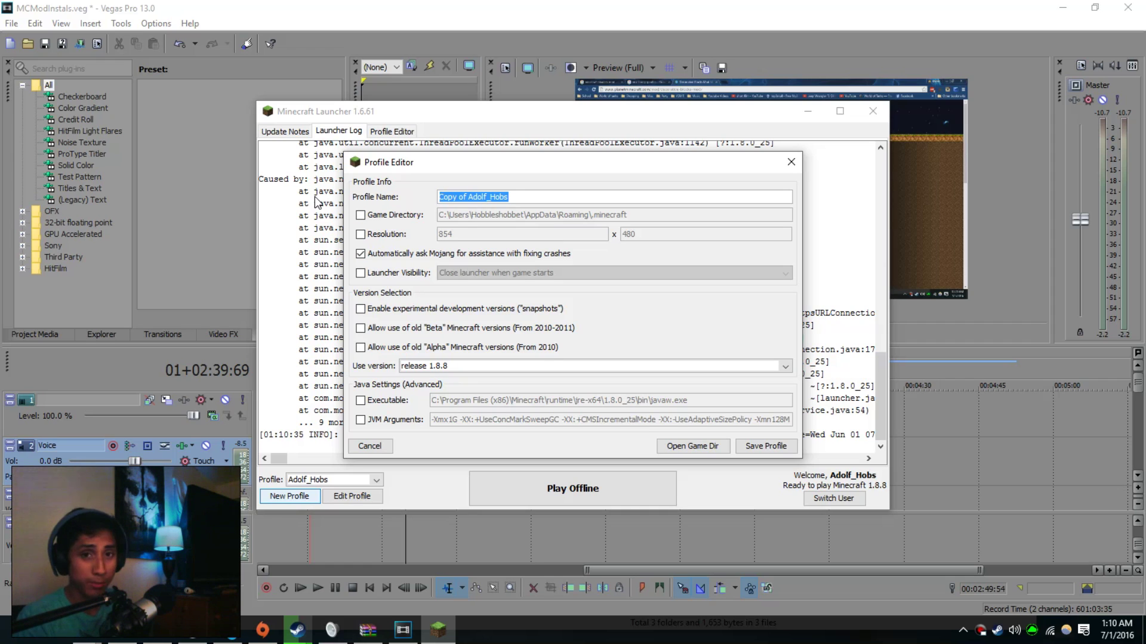
{"action": "type", "text": "f"}
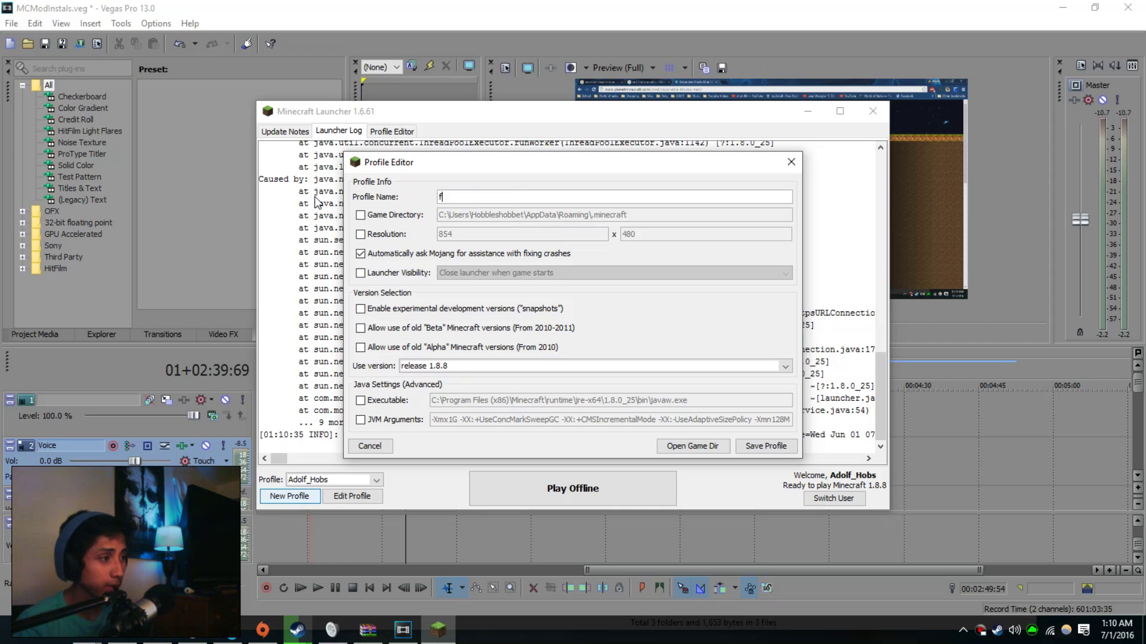
{"action": "type", "text": "o"}
{"action": "key", "text": "BackSpace"}
{"action": "key", "text": "BackSpace"}
{"action": "type", "text": "Forge"}
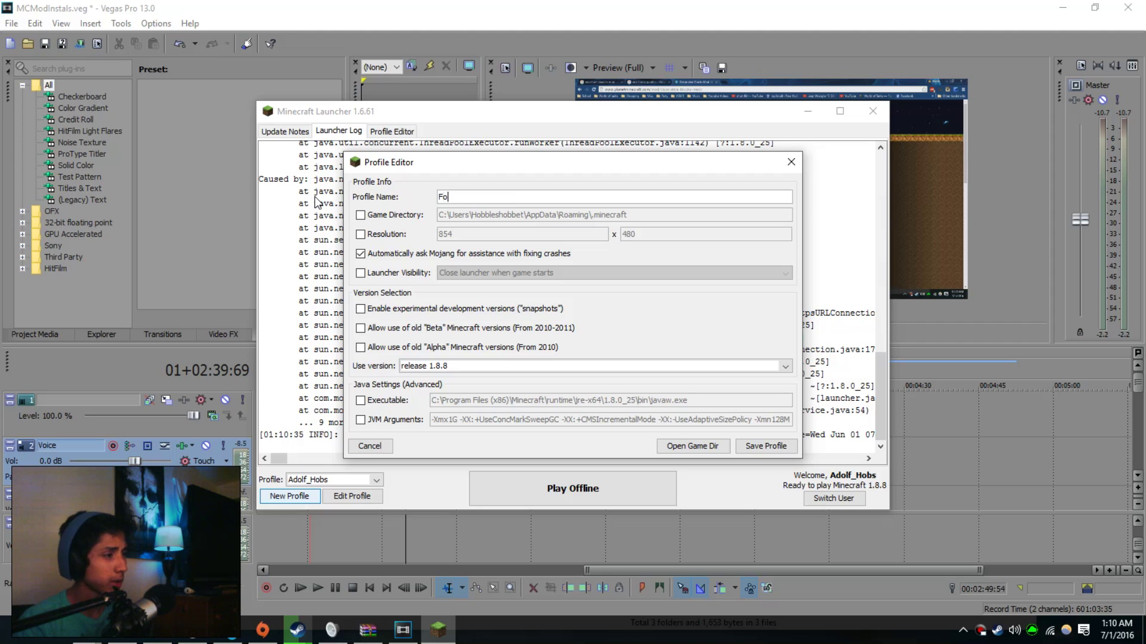
Step: Set the Forge profile's version to release 1.9.4-forge1.9.4-12.17.0.1976, save the profile and close the launcher
{"action": "left_click", "coordinate": [443, 373]}
{"action": "left_click", "coordinate": [475, 372]}
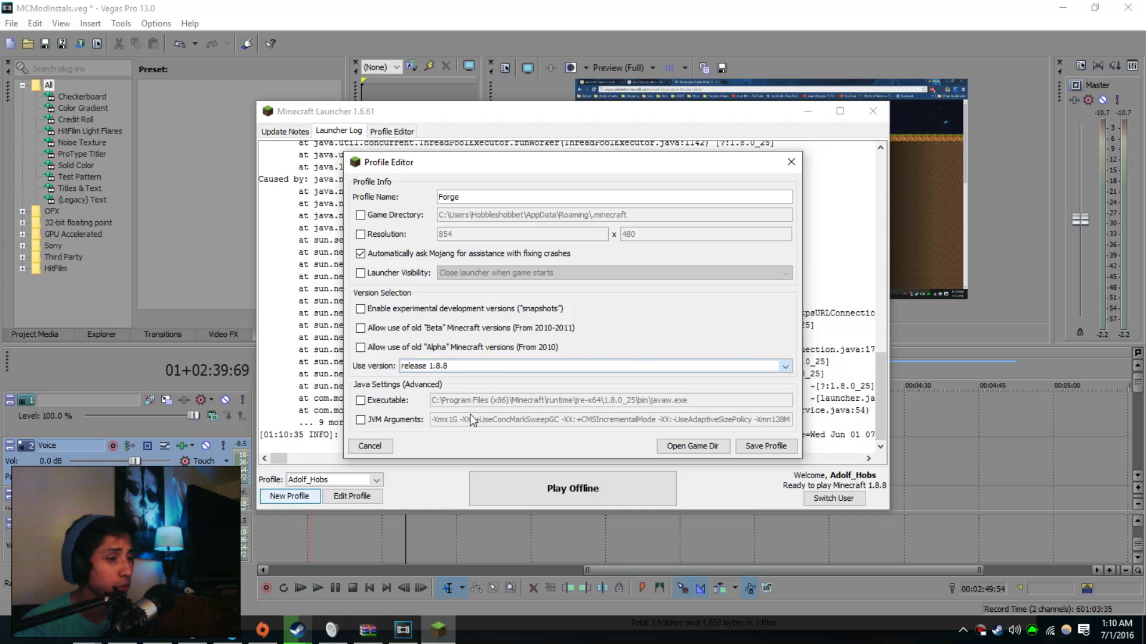
{"action": "left_click", "coordinate": [474, 372]}
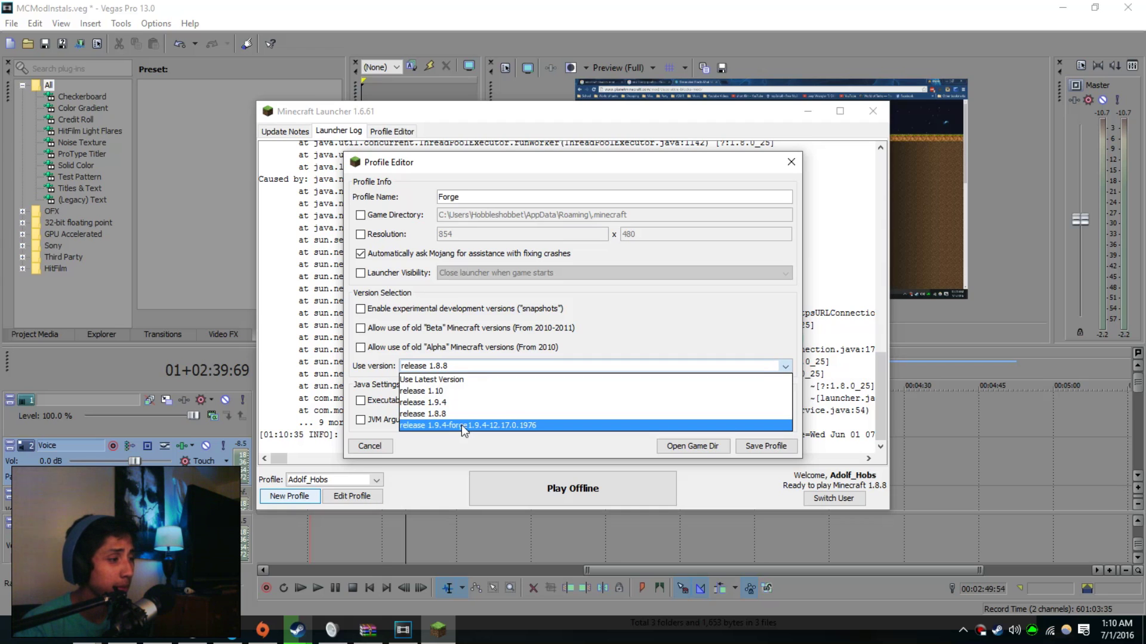
{"action": "left_click", "coordinate": [430, 426]}
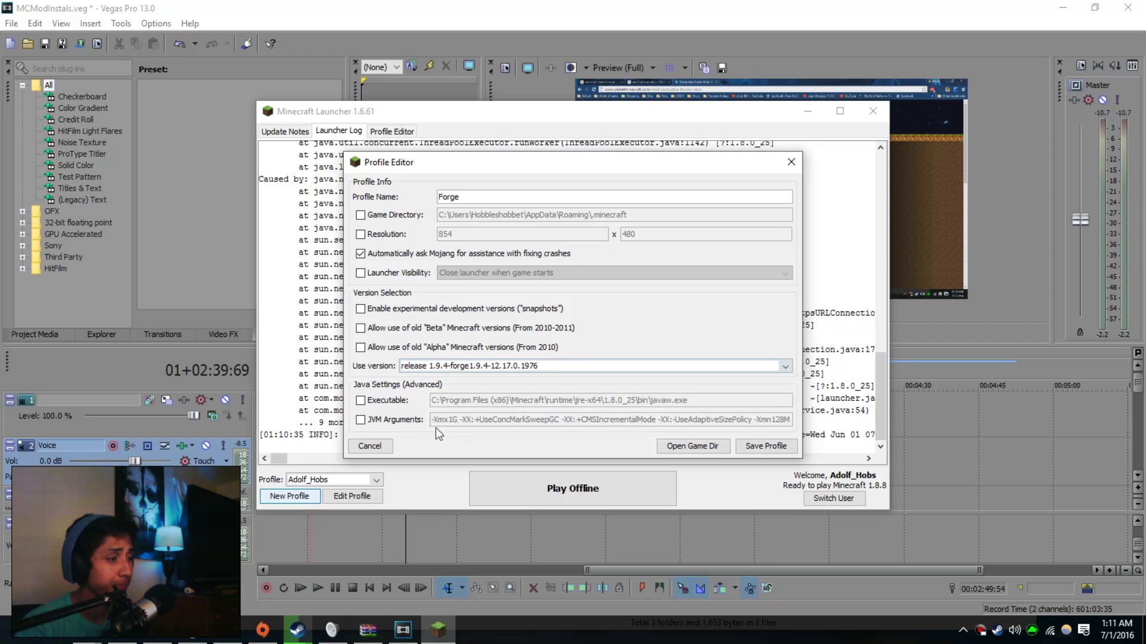
{"action": "left_click", "coordinate": [764, 446]}
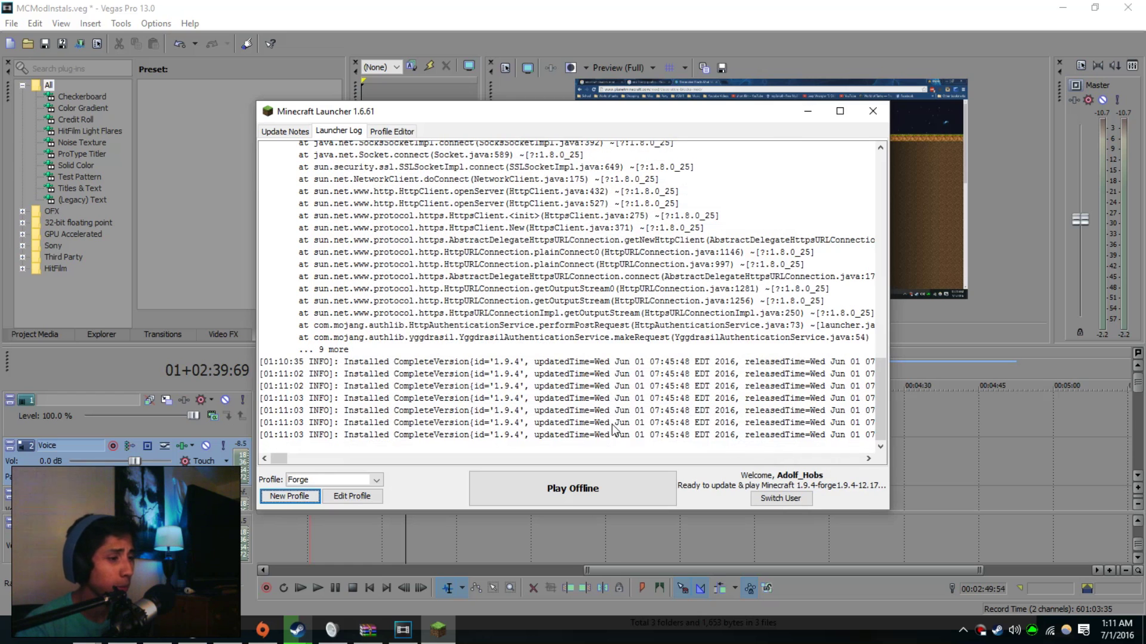
{"action": "left_click", "coordinate": [872, 111]}
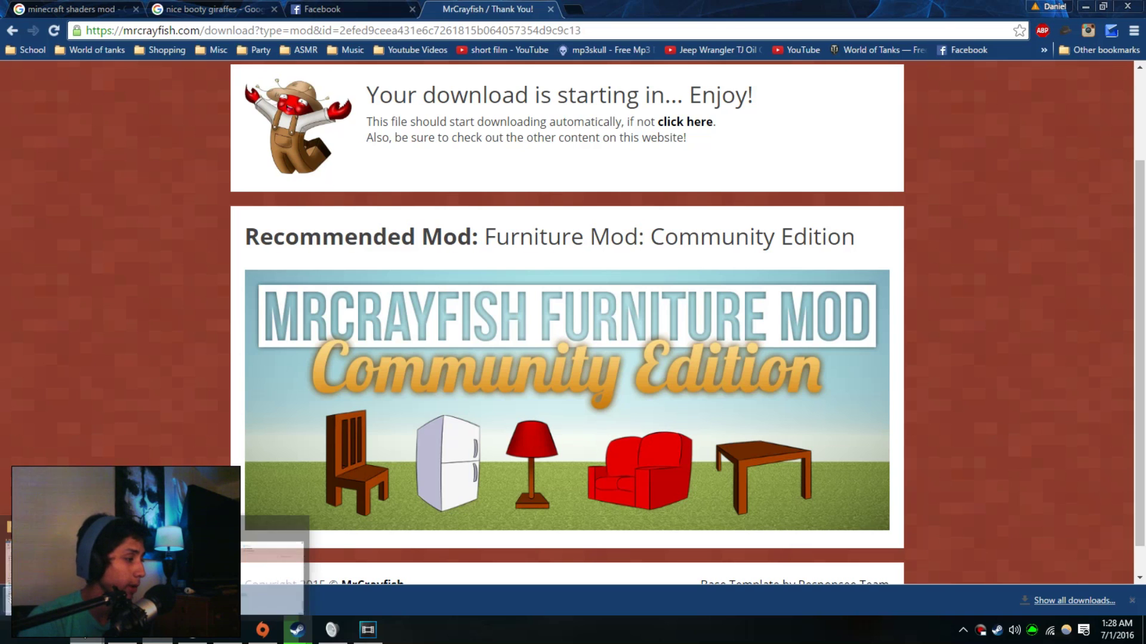
Step: Switch to File Explorer, go to %appdata% and open the .minecraft folder
{"action": "left_click", "coordinate": [226, 630]}
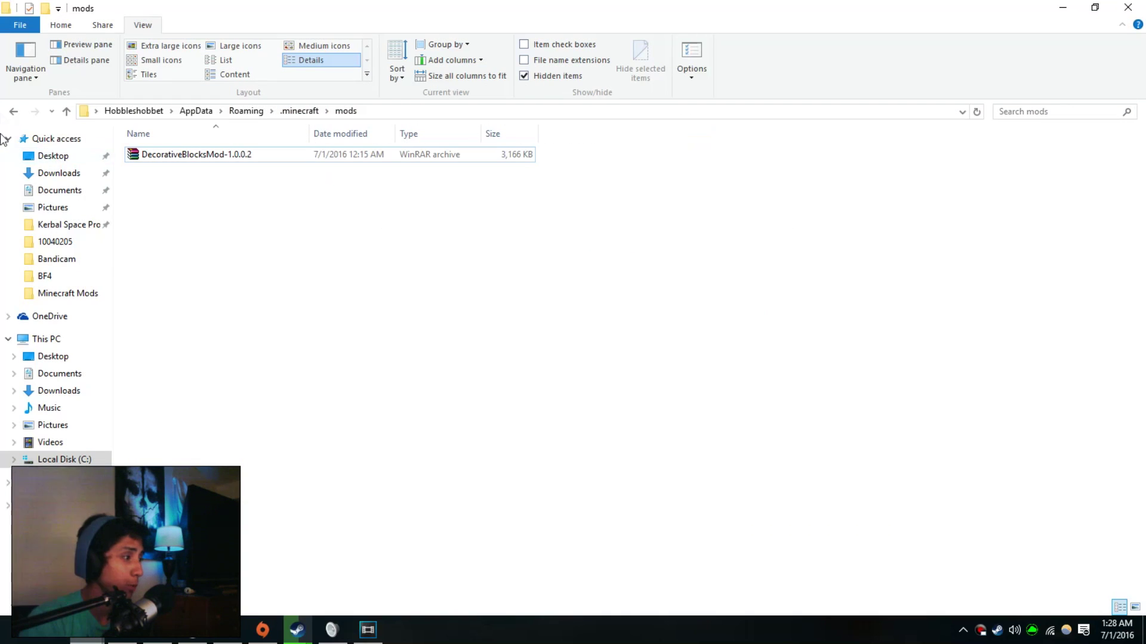
{"action": "left_click", "coordinate": [74, 342]}
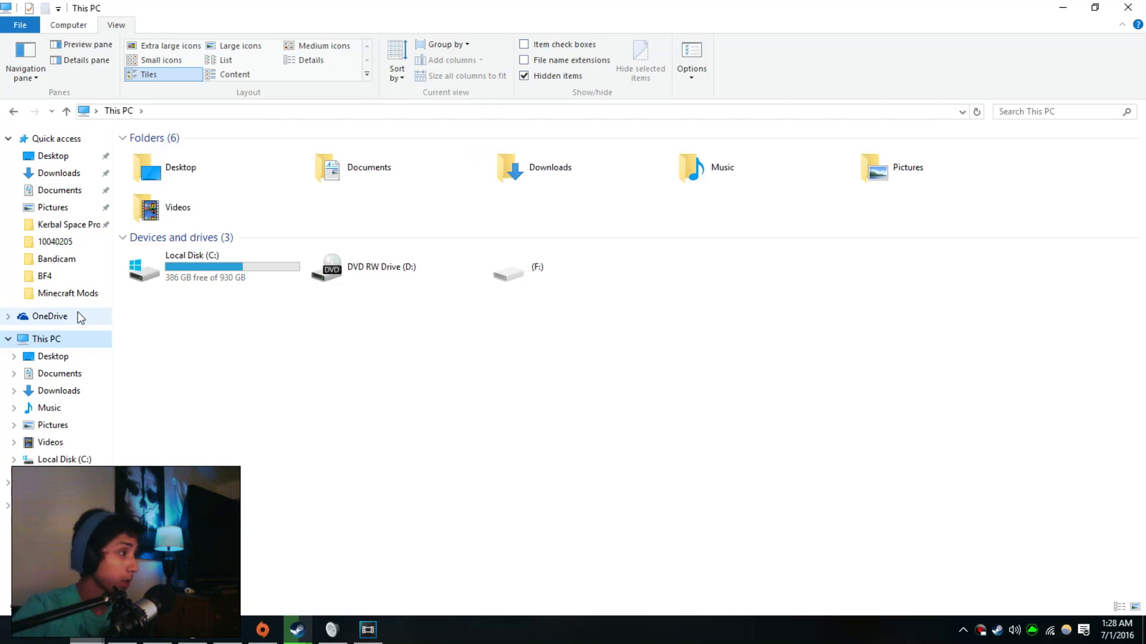
{"action": "left_click", "coordinate": [263, 113]}
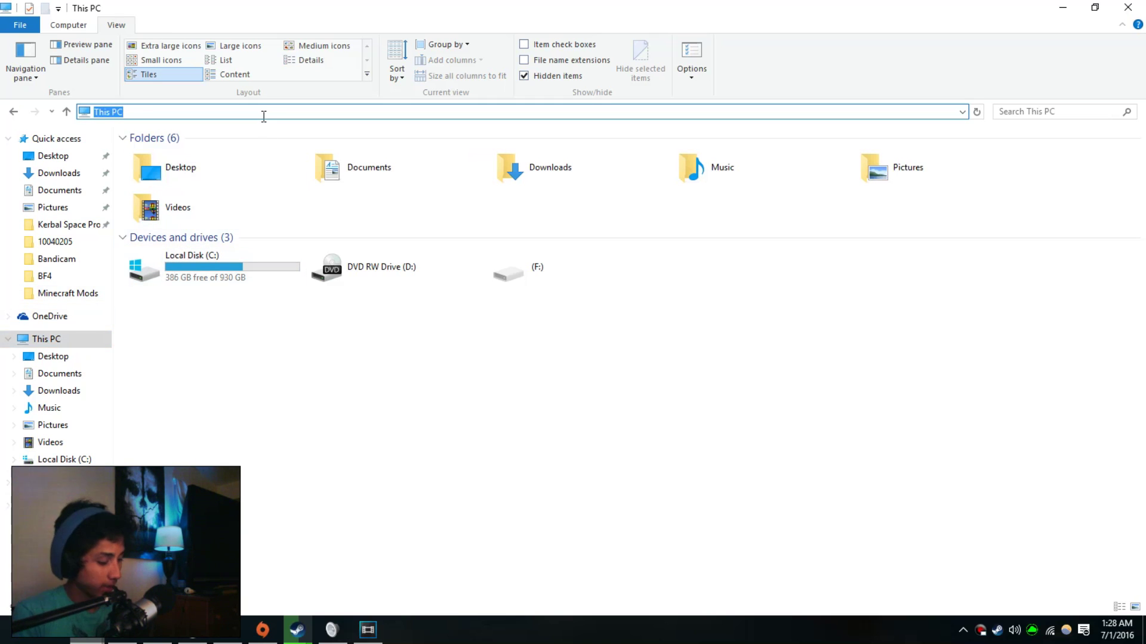
{"action": "type", "text": "%appdata%"}
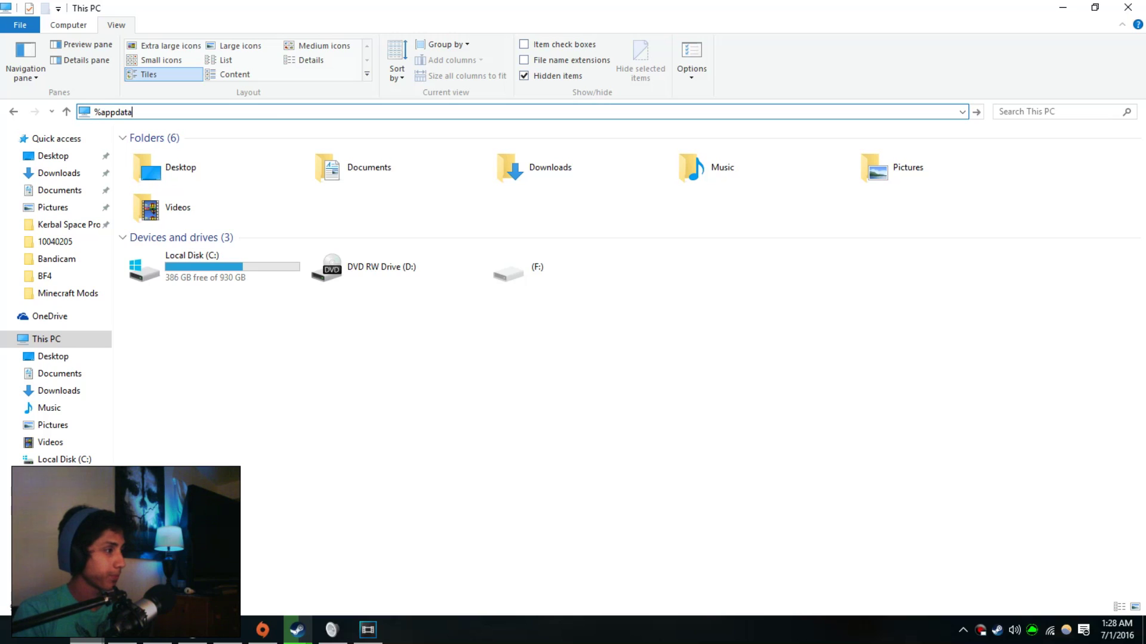
{"action": "key", "text": "Return"}
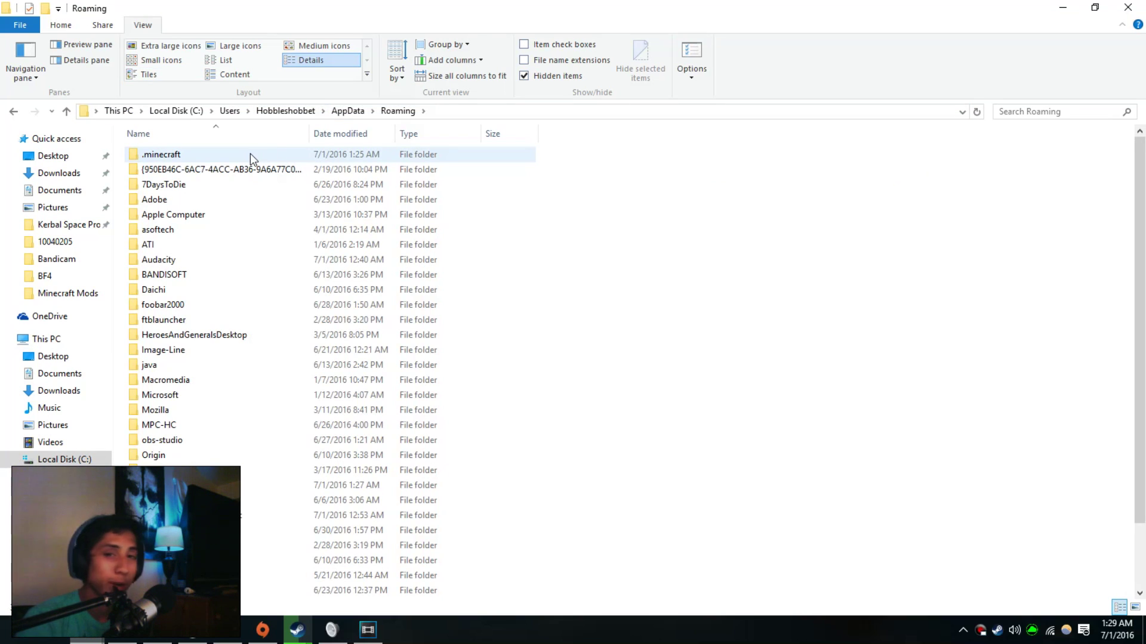
{"action": "double_click", "coordinate": [149, 155]}
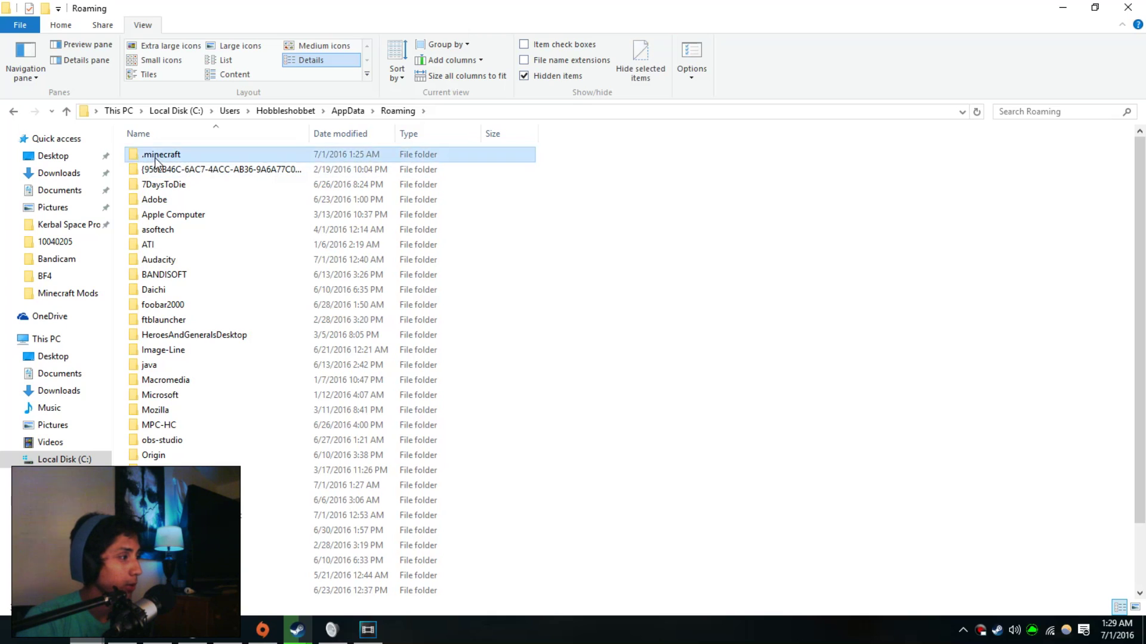
Step: Locate the mods folder inside .minecraft and check its contents summary
{"action": "left_click", "coordinate": [189, 217]}
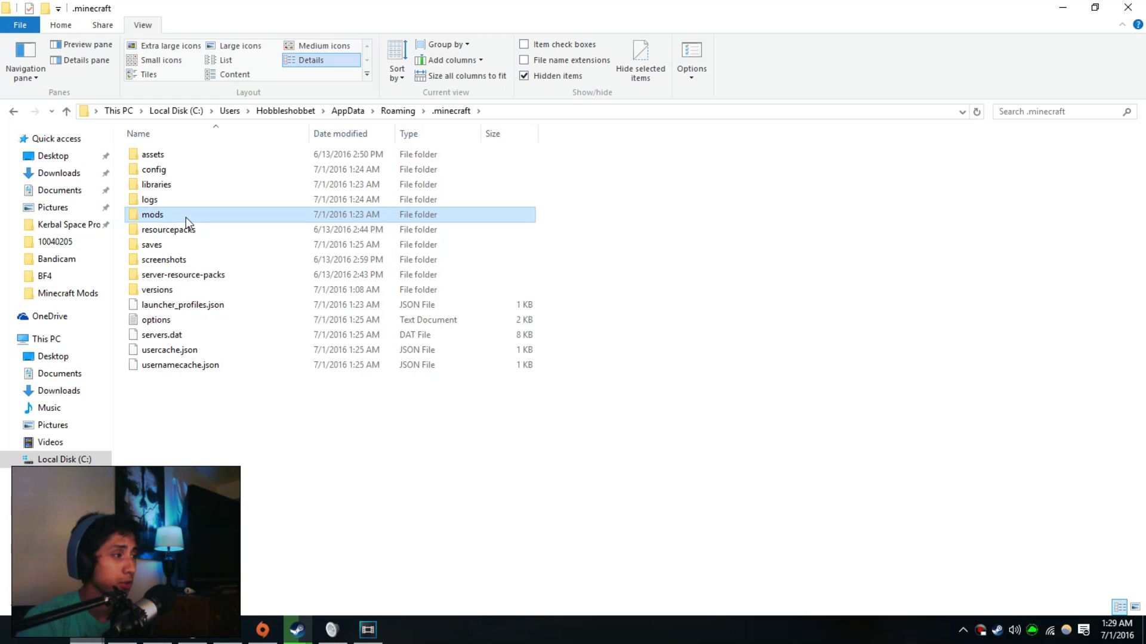
{"action": "right_click", "coordinate": [218, 388]}
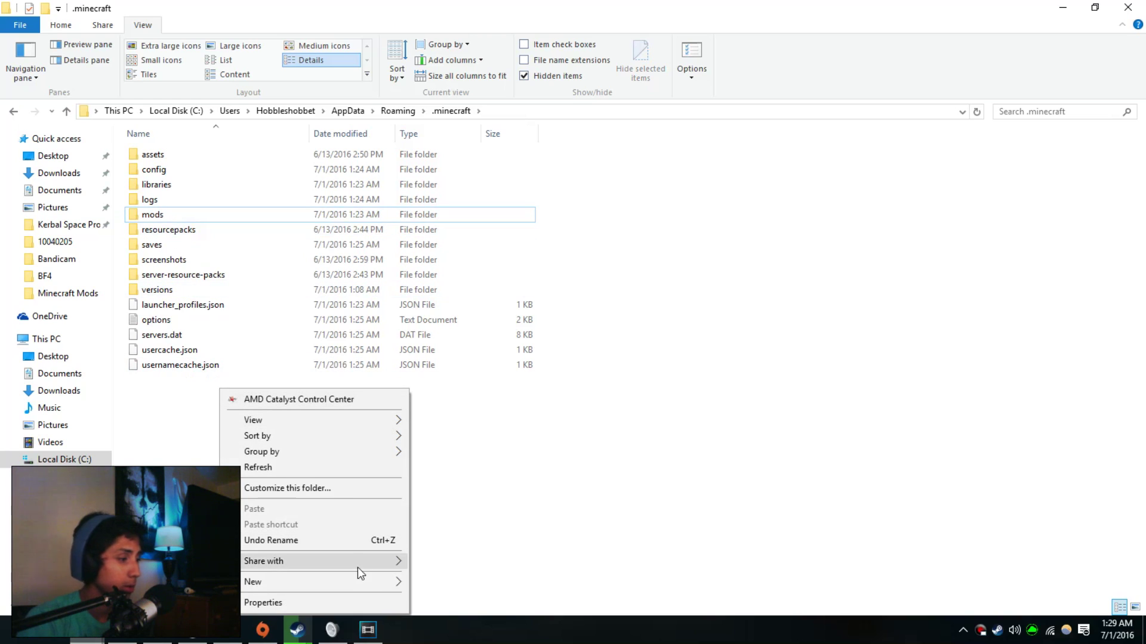
{"action": "left_click", "coordinate": [400, 319]}
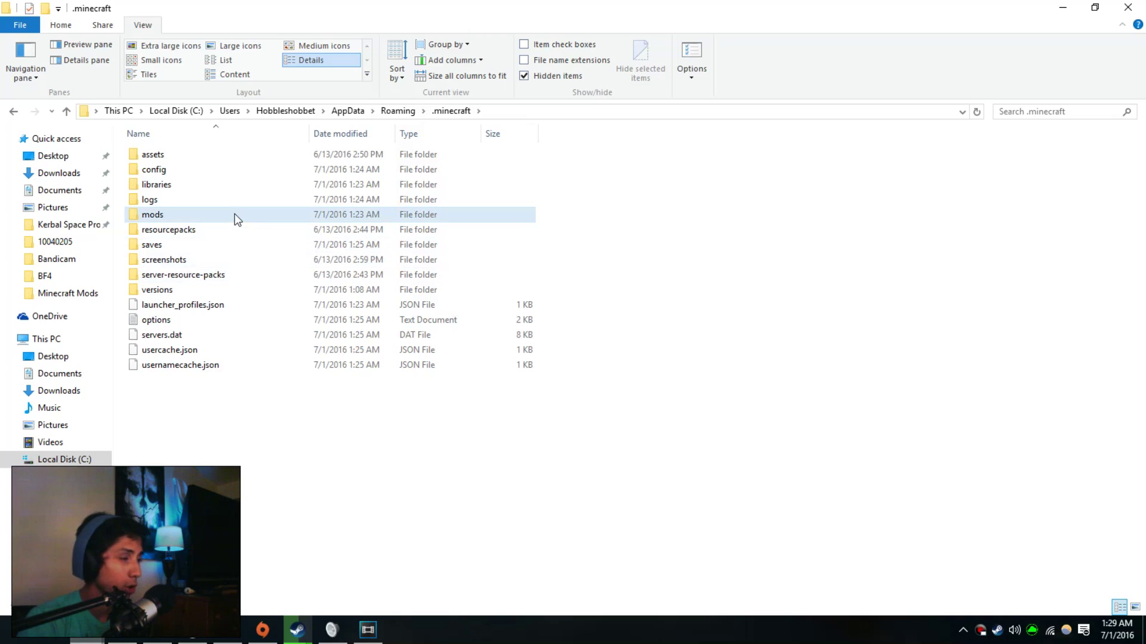
{"action": "mouse_move", "coordinate": [237, 220]}
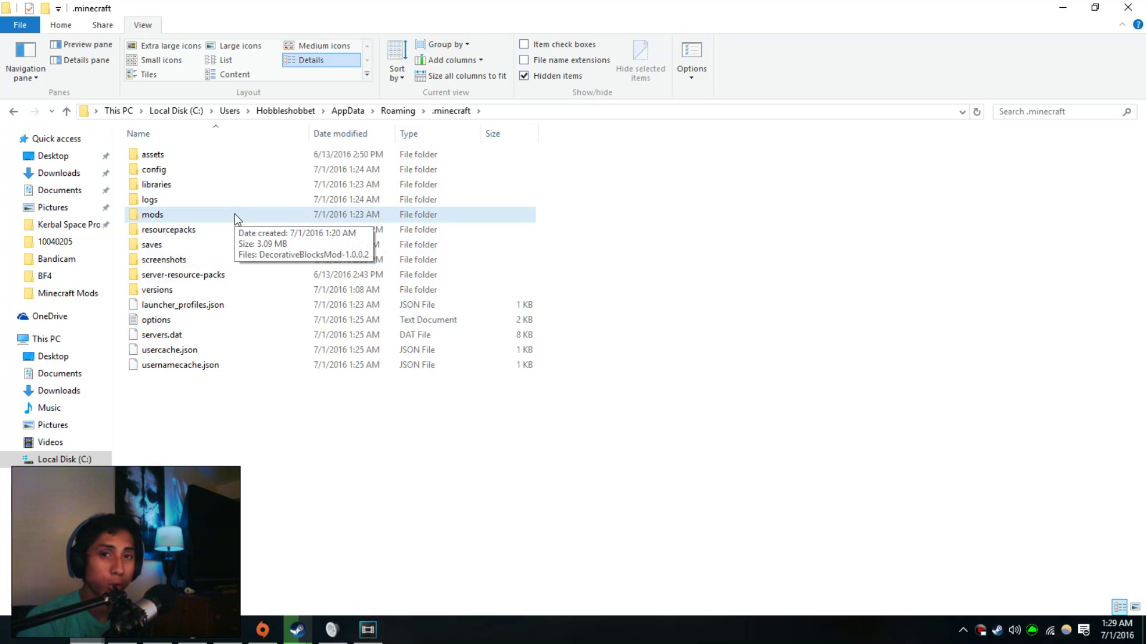
Step: Open the mods folder inside .minecraft and delete the existing DecorativeBlocksMod-1.0.0.2 archive from it
{"action": "double_click", "coordinate": [235, 218]}
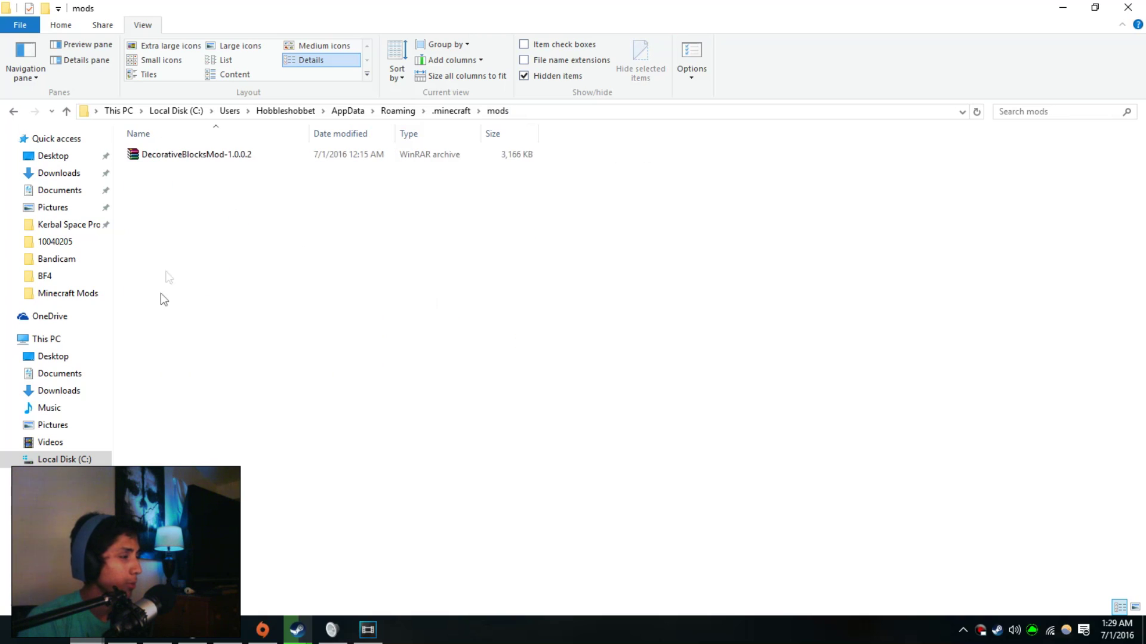
{"action": "left_click", "coordinate": [206, 154]}
{"action": "key", "text": "Delete"}
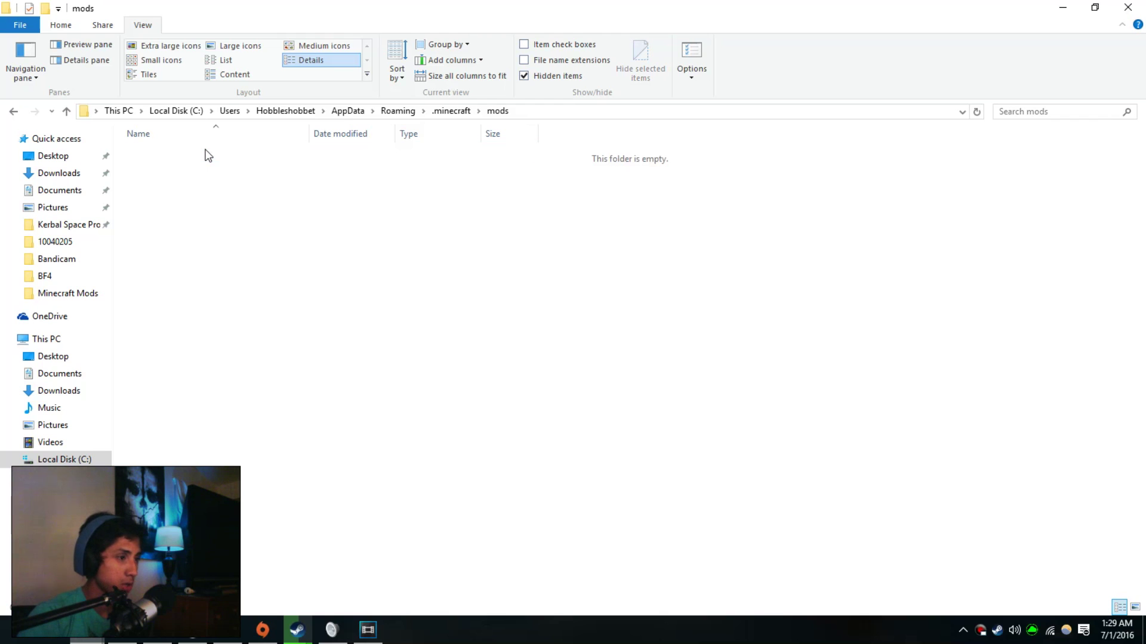
Step: Switch to the browser and move the downloaded MrCrayfish furniture mod file from its downloads into the mods folder in File Explorer
{"action": "key", "text": "alt+Tab"}
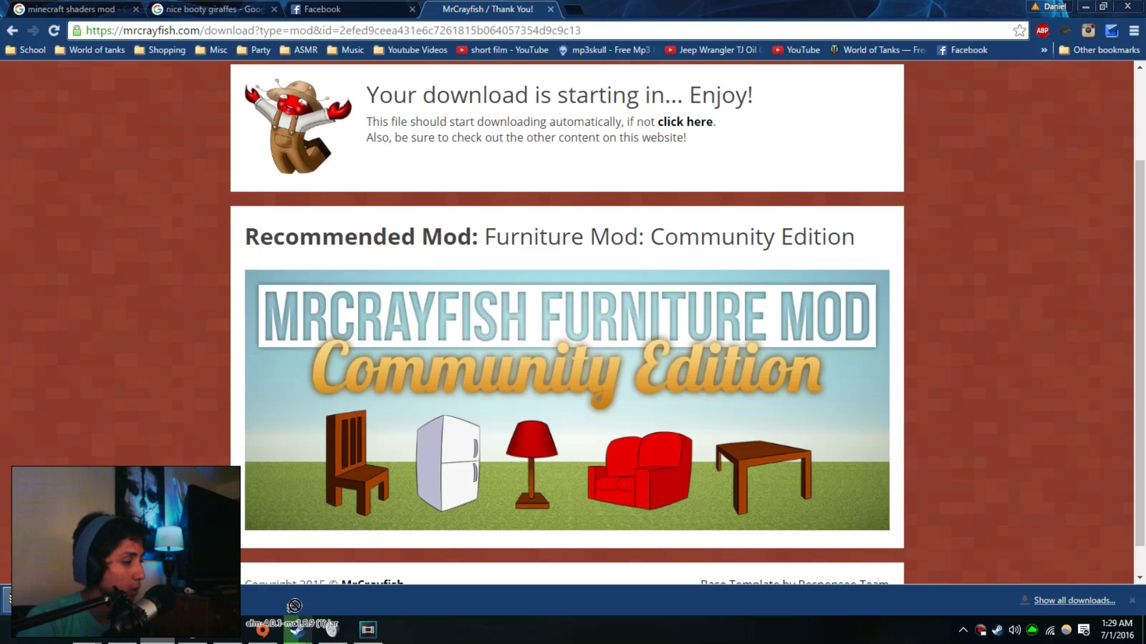
{"action": "mouse_move", "coordinate": [157, 630]}
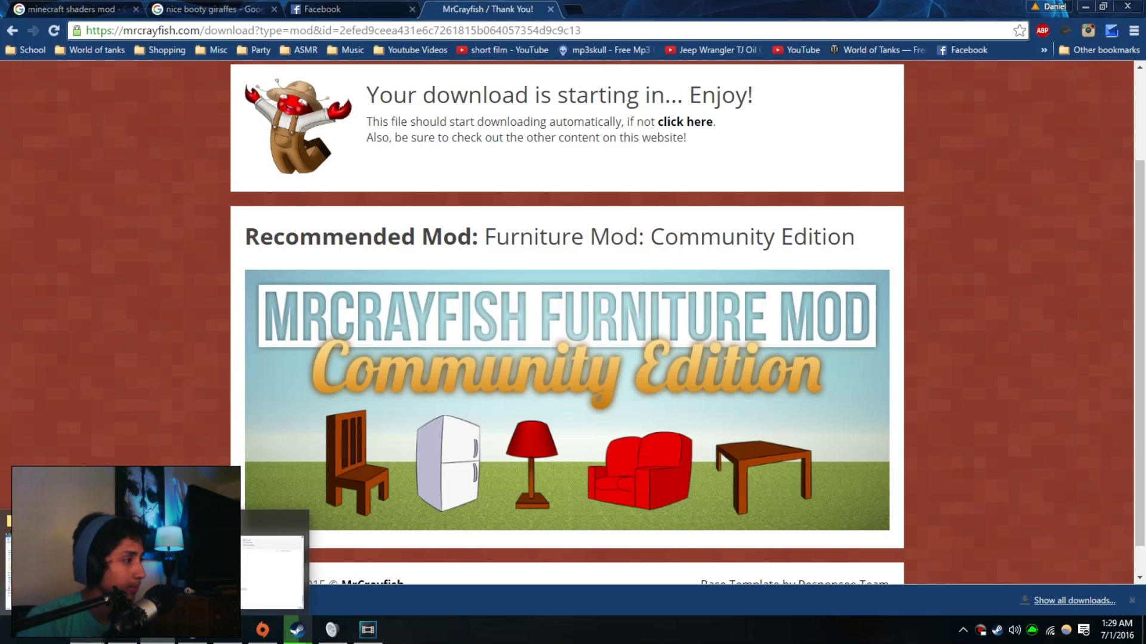
{"action": "key", "text": "alt+Tab"}
{"action": "left_click_drag", "start_coordinate": [90, 597], "coordinate": [191, 160]}
Step: Rename the mod file in the mods folder to cfm-4.0.1-mc1.8.9, removing the "(1)" suffix
{"action": "key", "text": "F2"}
{"action": "key", "text": "End"}
{"action": "key", "text": "shift+Left"}
{"action": "key", "text": "shift+Left"}
{"action": "key", "text": "shift+Left"}
{"action": "key", "text": "shift+Left"}
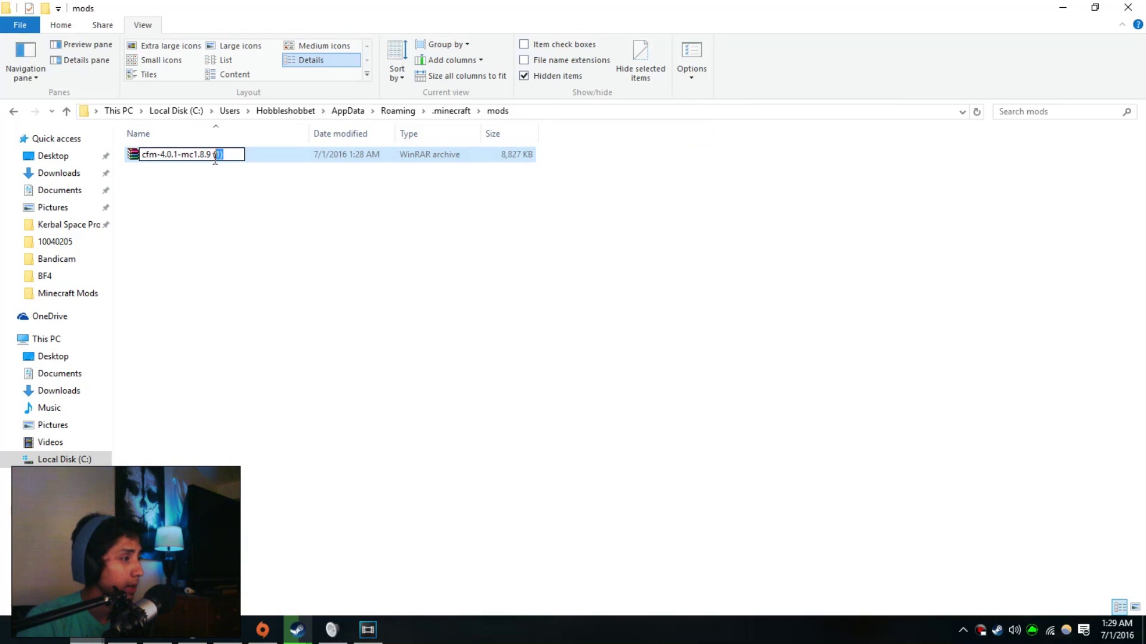
{"action": "key", "text": "BackSpace"}
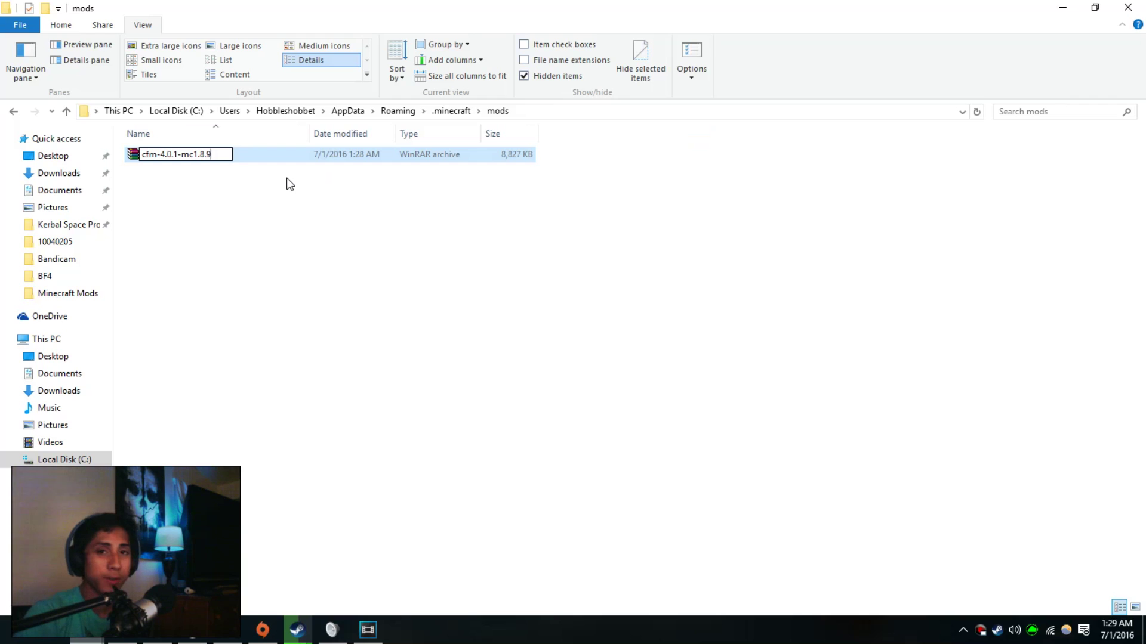